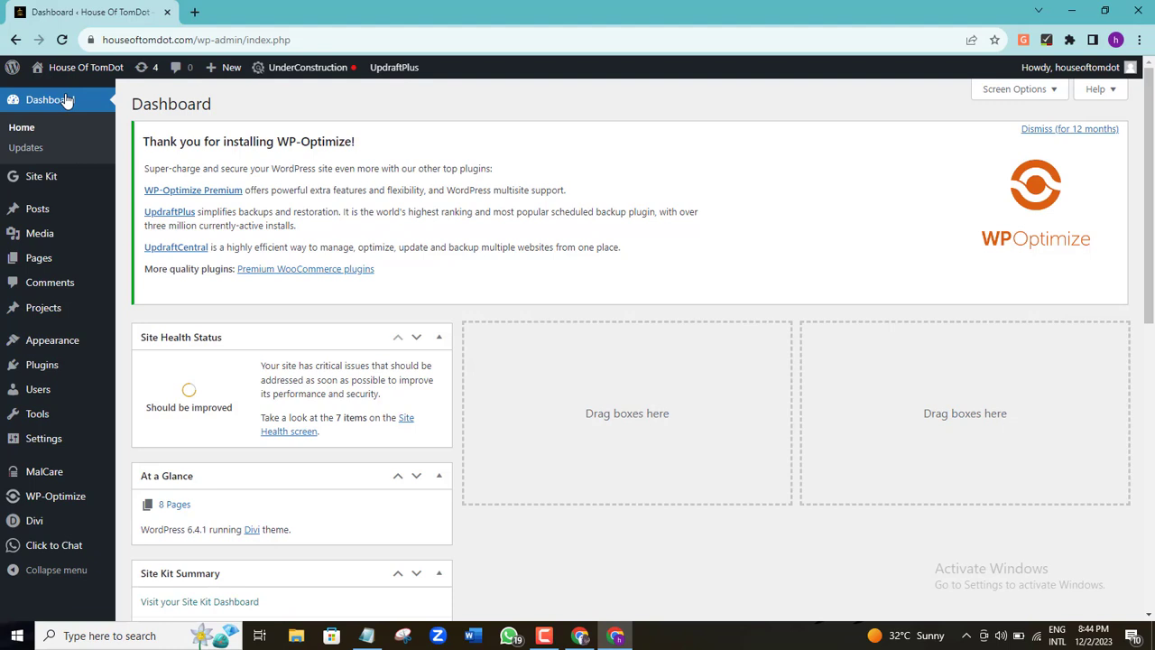
Reload the Dashboard several times, then go to Plugins > Add New Plugin.
{"action": "left_click", "coordinate": [66, 101]}
{"action": "left_click", "coordinate": [66, 101]}
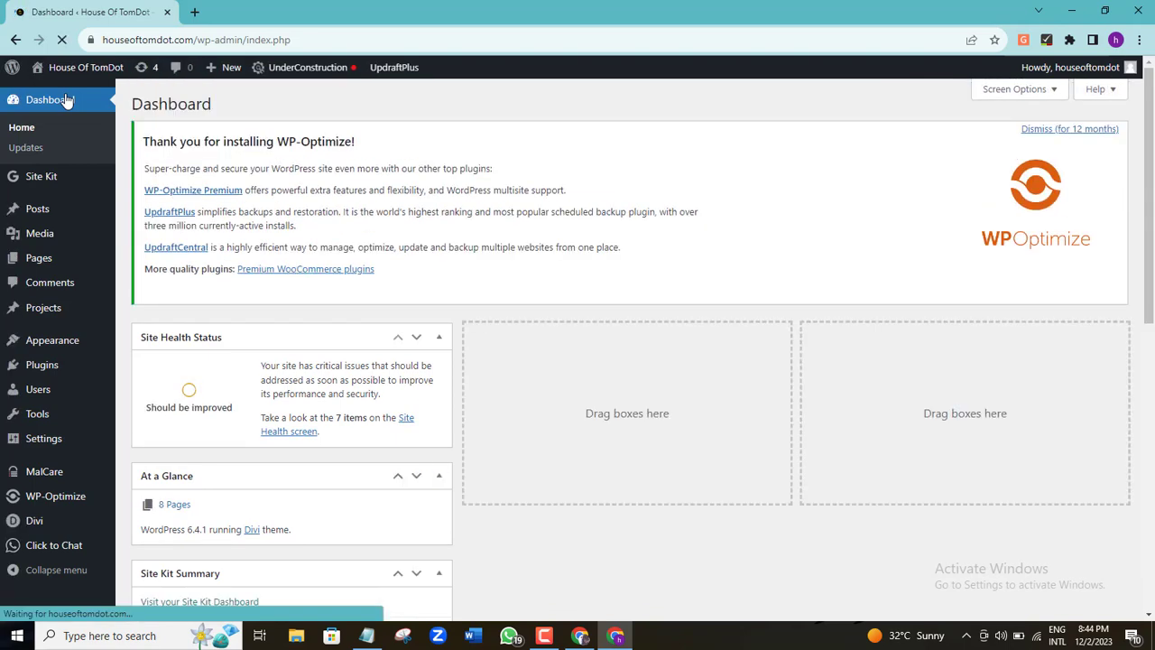
{"action": "left_click", "coordinate": [66, 101]}
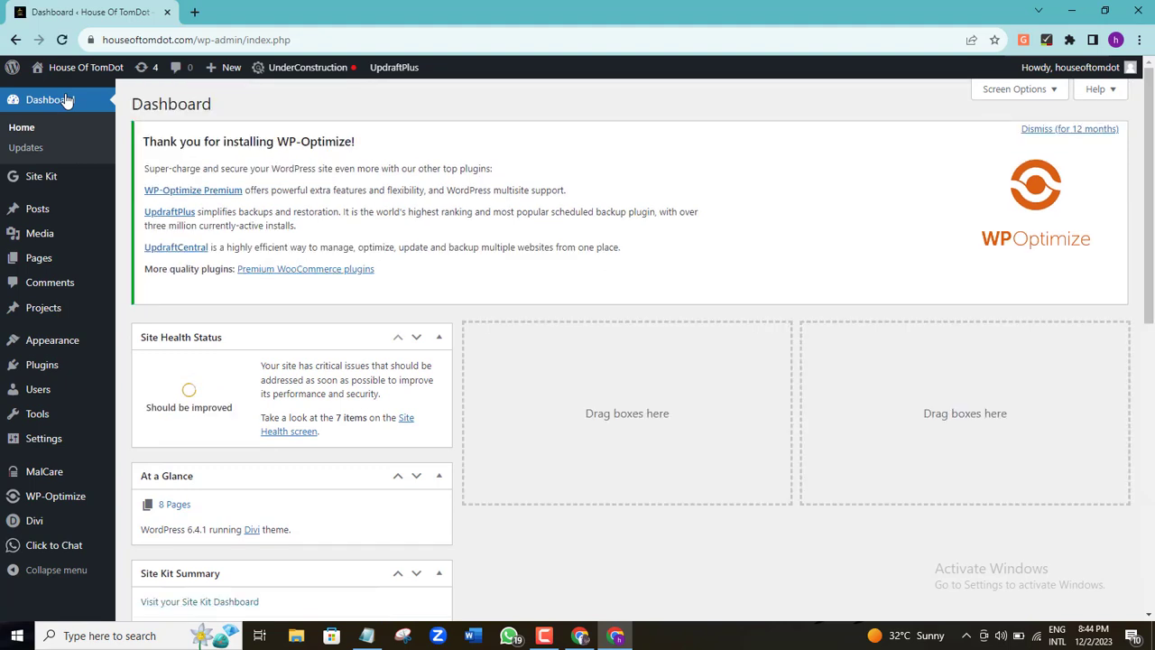
{"action": "left_click", "coordinate": [66, 101]}
{"action": "left_click", "coordinate": [66, 101]}
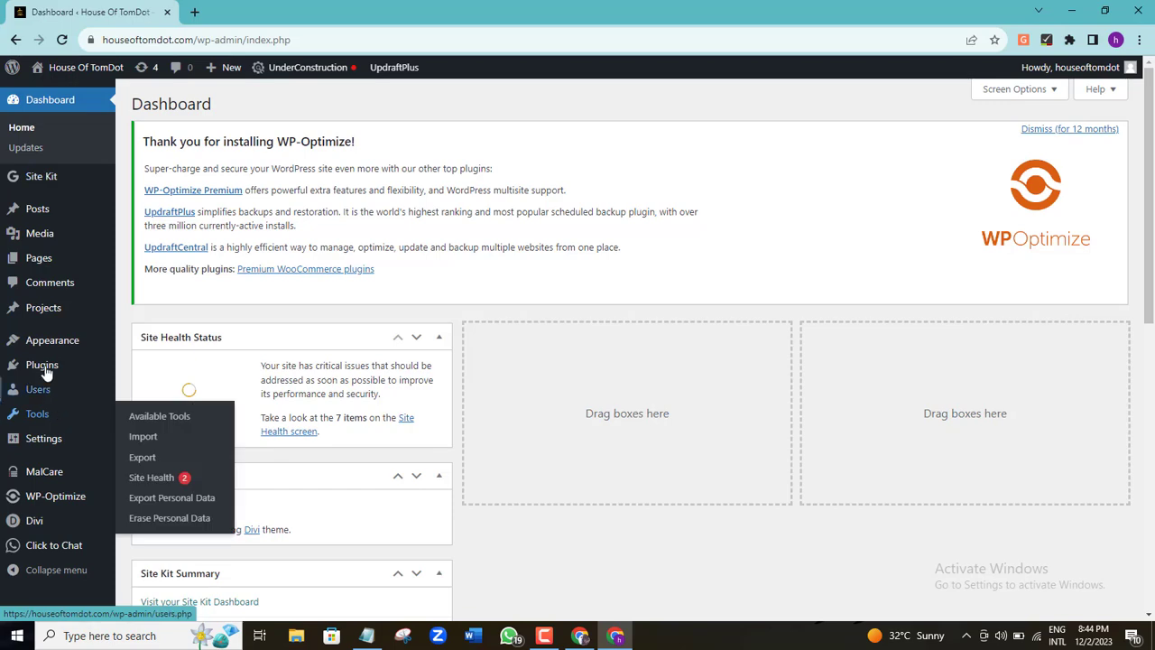
{"action": "mouse_move", "coordinate": [41, 360]}
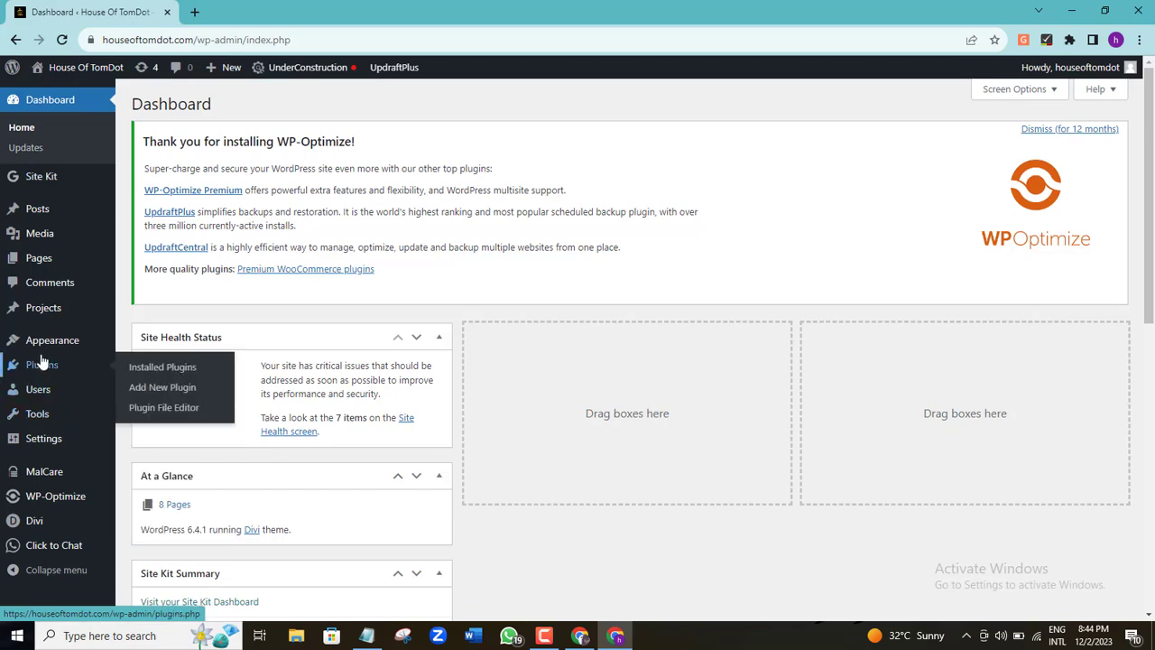
{"action": "left_click", "coordinate": [161, 390]}
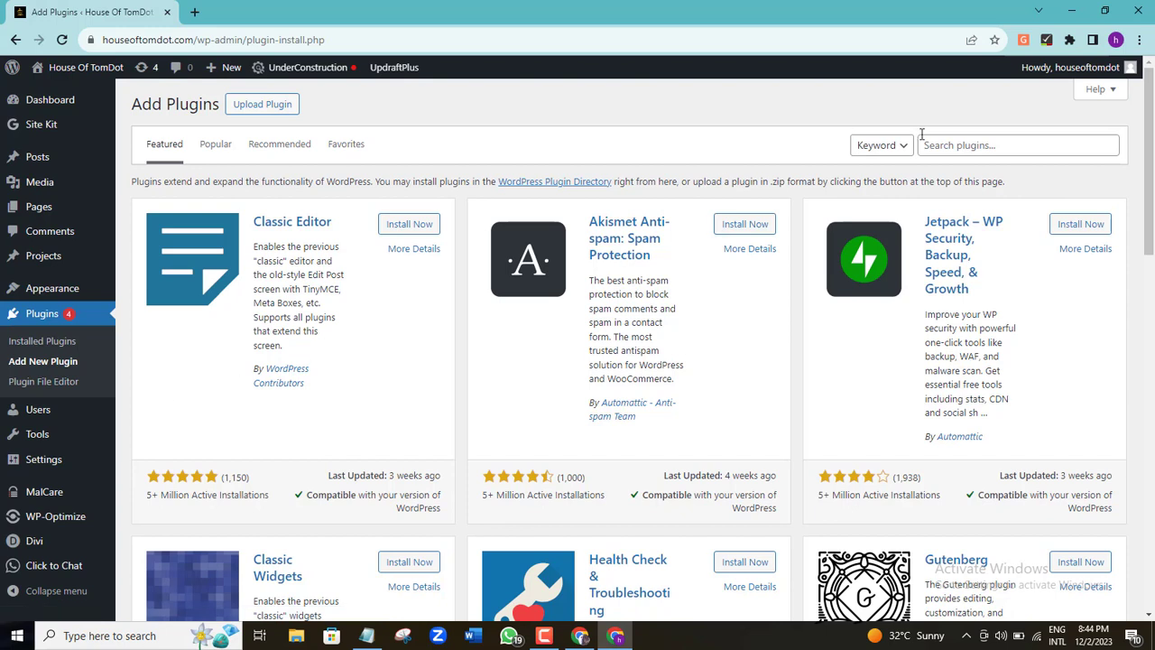
Search the plugin directory for 'yoast seo'.
{"action": "left_click", "coordinate": [966, 145]}
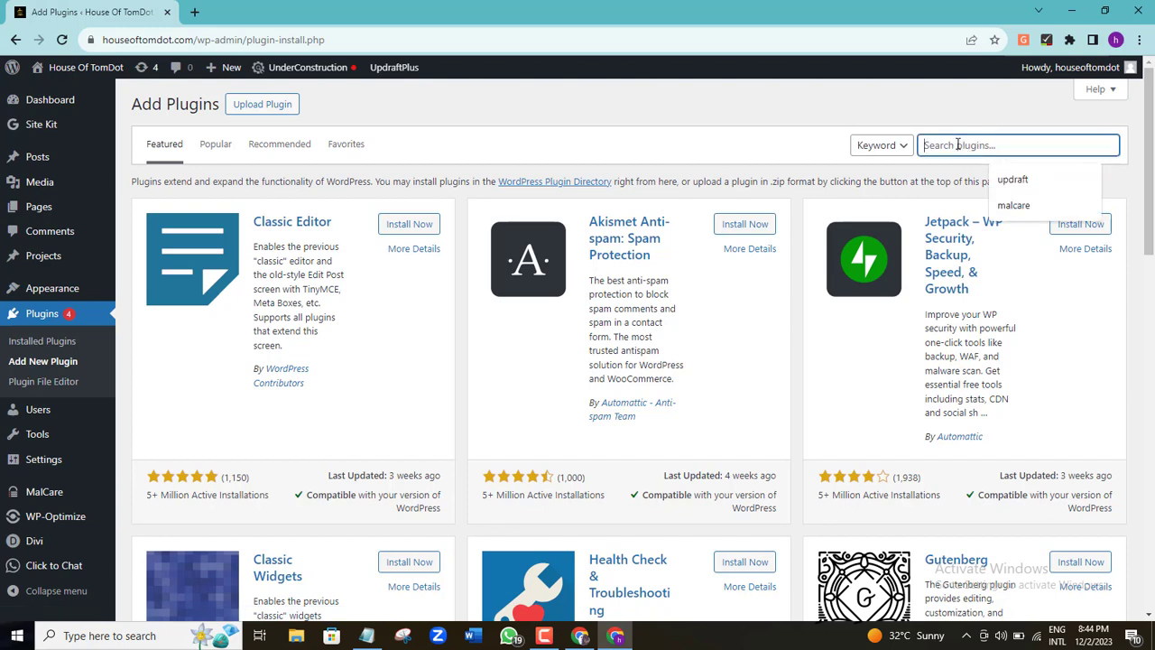
{"action": "type", "text": "yoast s"}
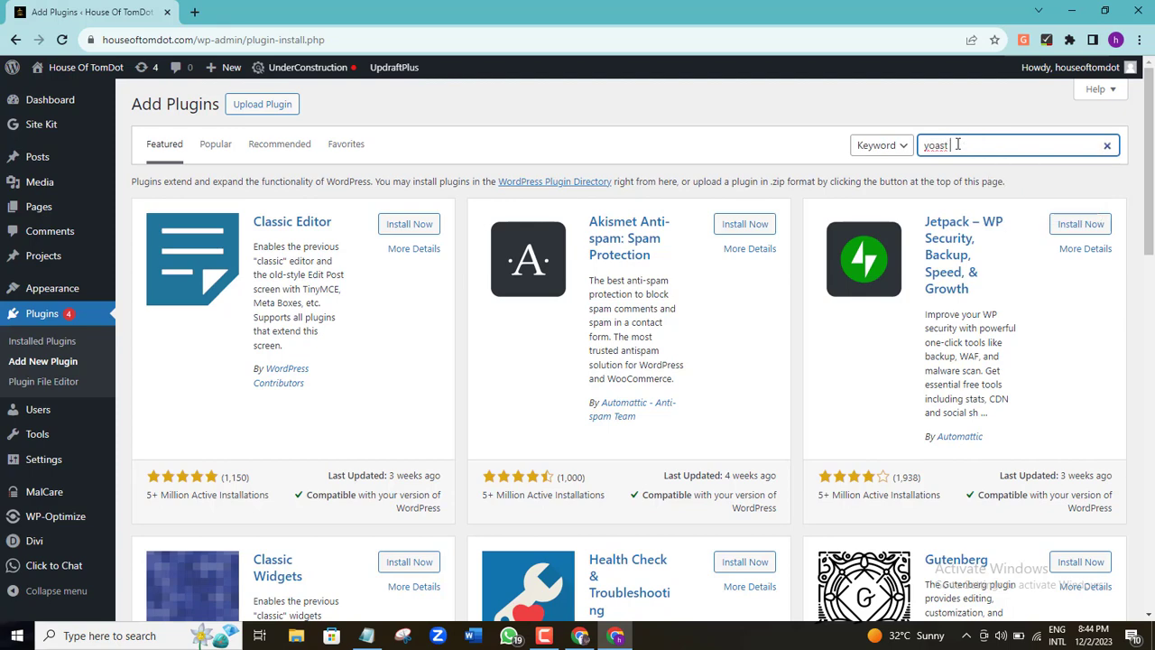
{"action": "type", "text": "eo"}
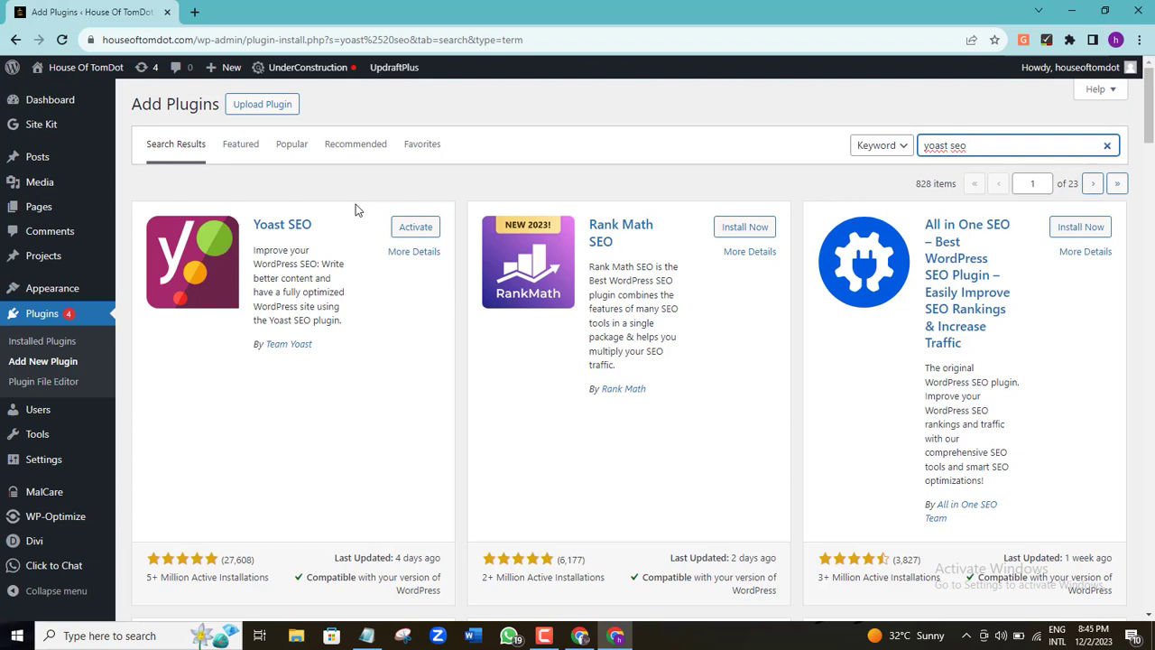
Activate the Yoast SEO plugin from its search result card.
{"action": "left_click", "coordinate": [417, 235]}
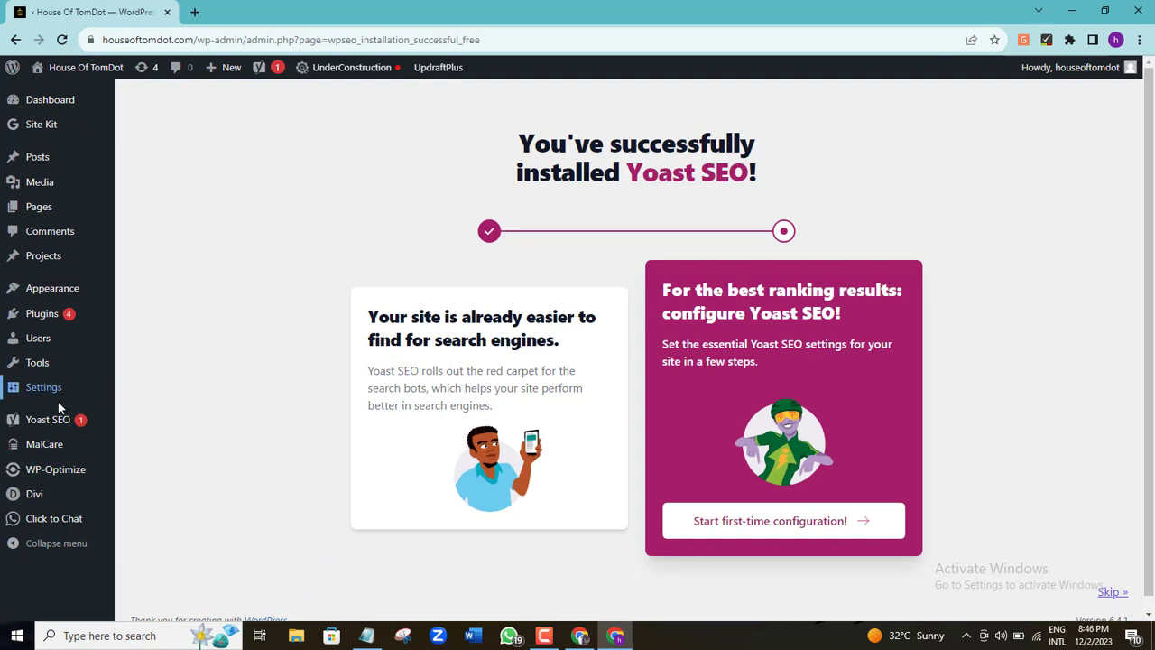
{"action": "mouse_move", "coordinate": [56, 425]}
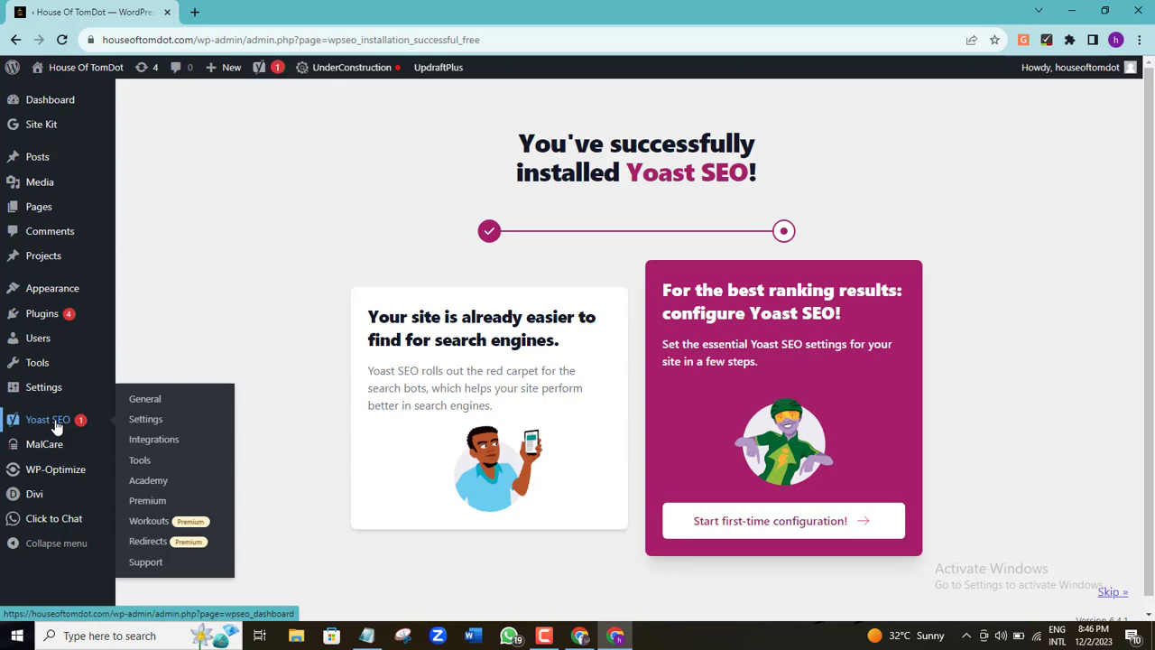
Open Yoast SEO General, then its Settings, and scroll the Site features page toward APIs.
{"action": "left_click", "coordinate": [150, 403]}
{"action": "left_click", "coordinate": [31, 333]}
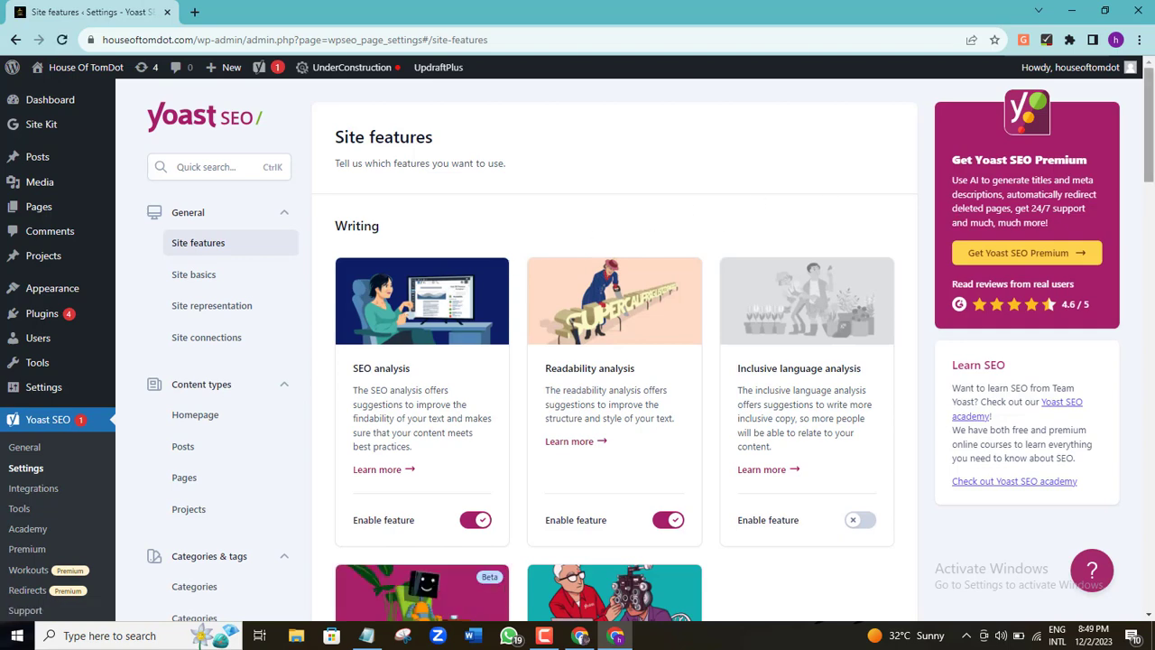
{"action": "left_click_drag", "start_coordinate": [1154, 158], "coordinate": [1153, 547]}
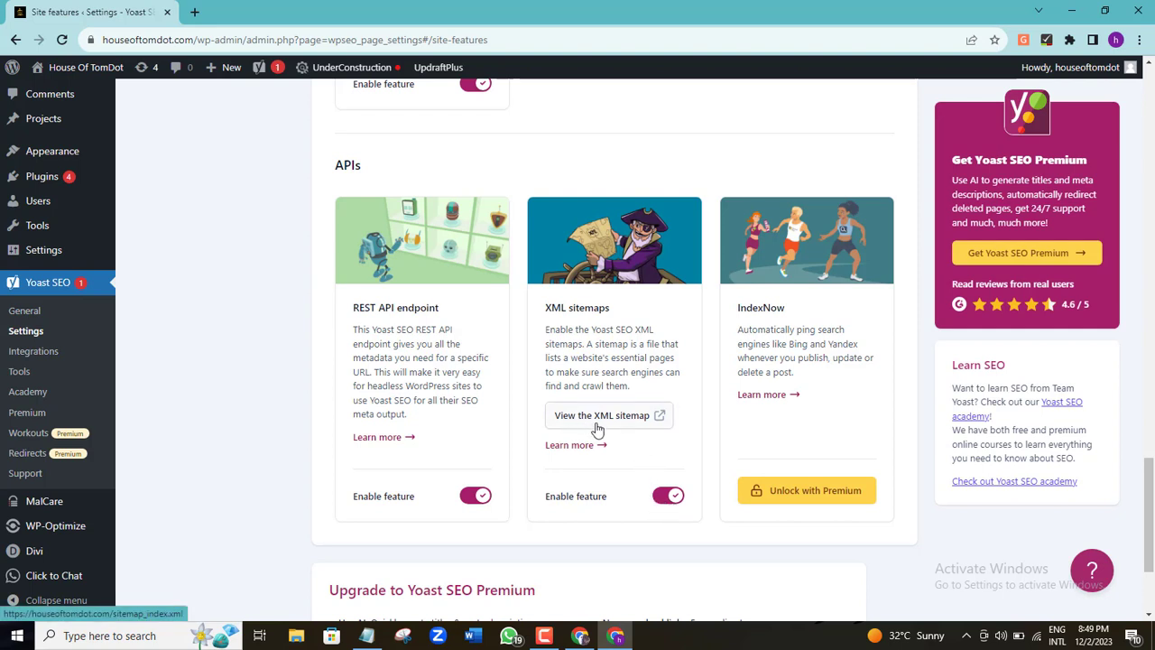
Open 'View the XML sitemap' from the XML sitemaps card in a new tab.
{"action": "left_click", "coordinate": [660, 423]}
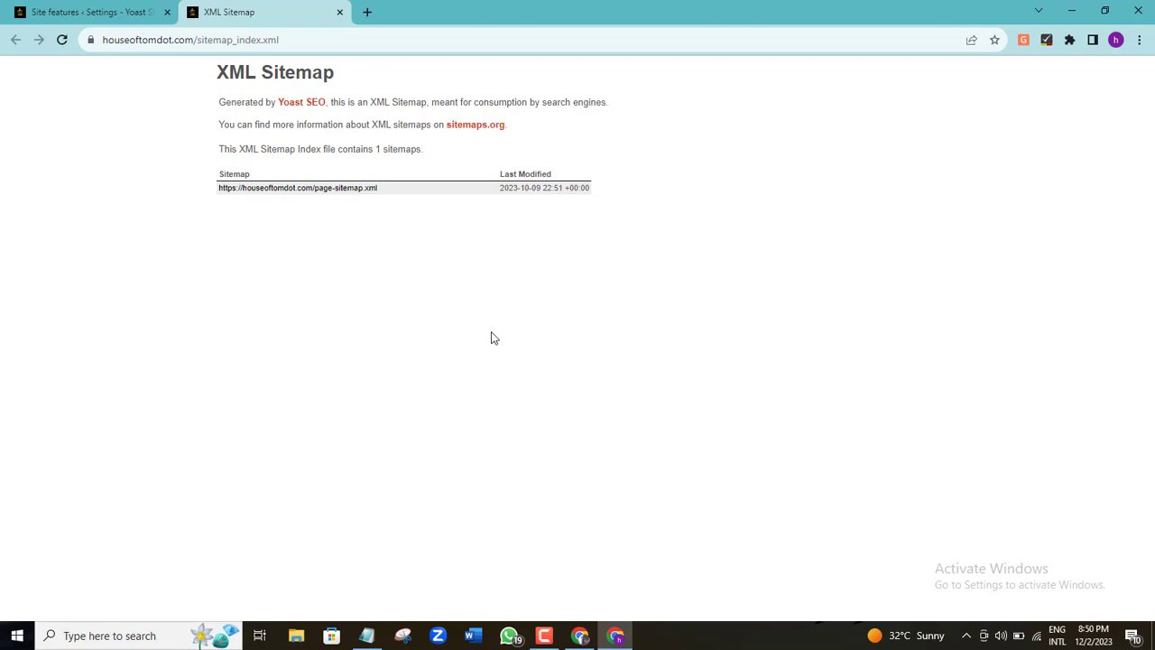
Select and deselect the sitemap link text, then open a new blank browser tab.
{"action": "left_click_drag", "start_coordinate": [214, 193], "coordinate": [322, 197]}
{"action": "left_click", "coordinate": [335, 196]}
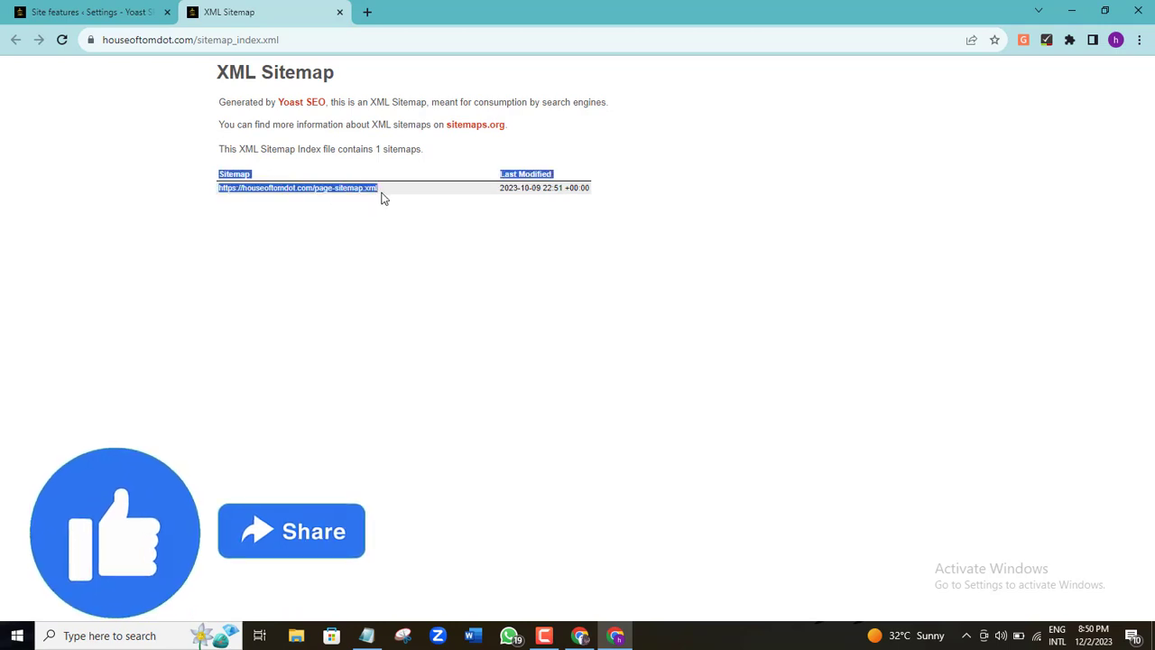
{"action": "left_click", "coordinate": [575, 382]}
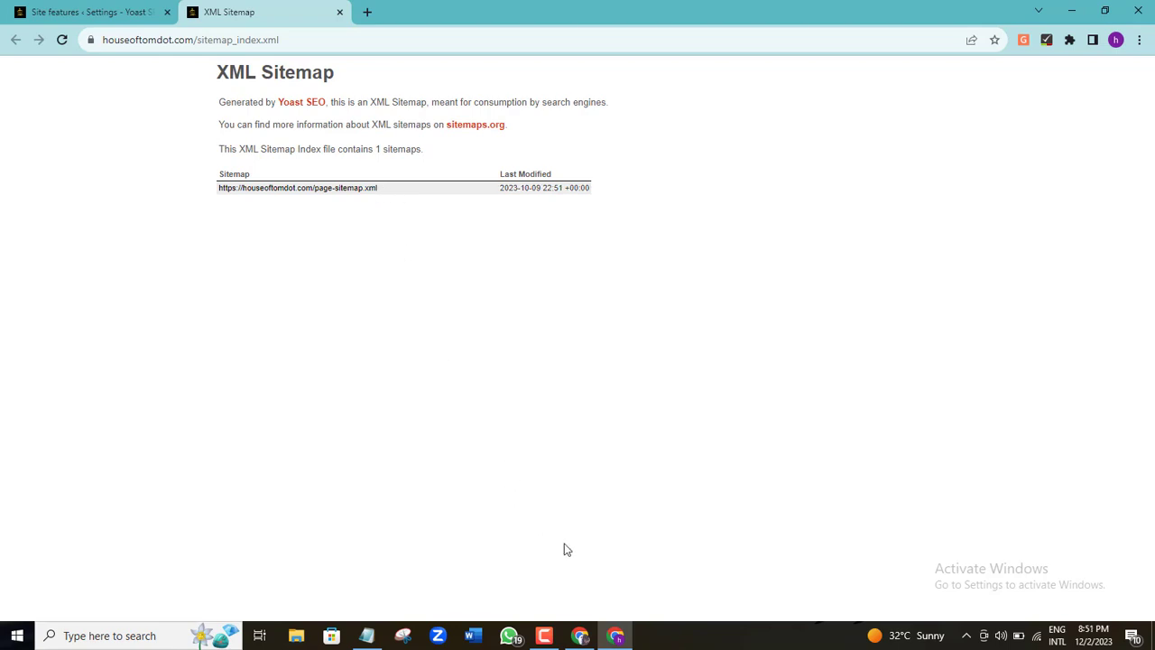
{"action": "left_click", "coordinate": [580, 635]}
{"action": "left_click", "coordinate": [581, 636]}
{"action": "left_click", "coordinate": [366, 12]}
Load the XML-Sitemaps.com sitemap validator in the new tab from the pasted address.
{"action": "left_click", "coordinate": [384, 39]}
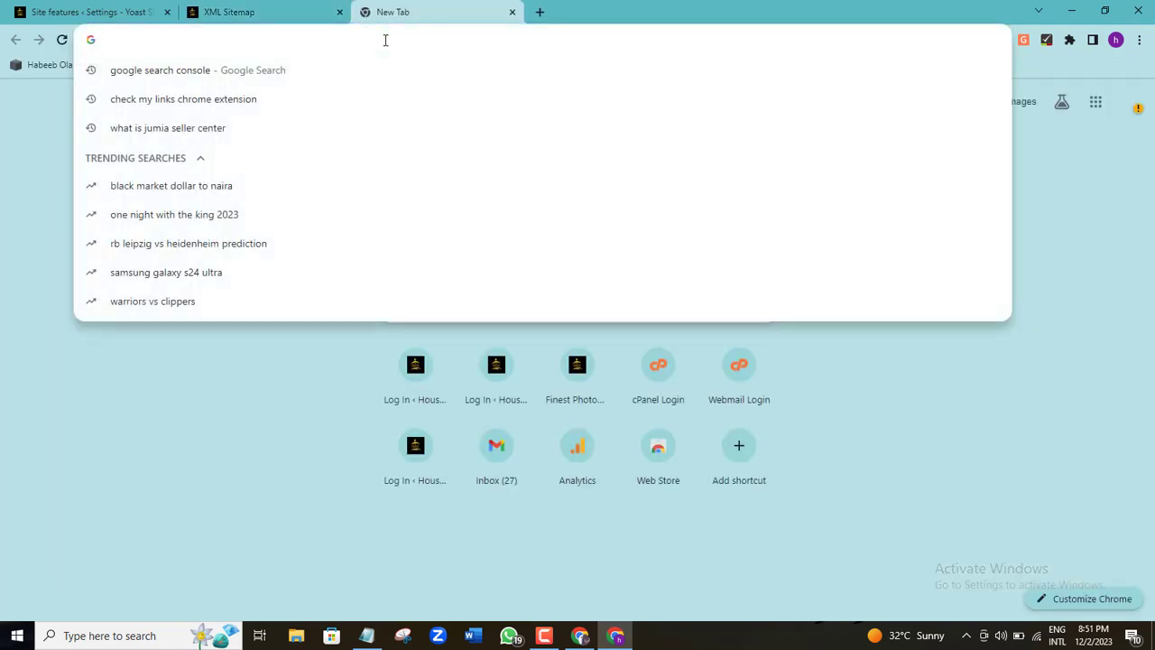
{"action": "type", "text": "https://xml-sitemaps.com/validate-xml-sitemap.html"}
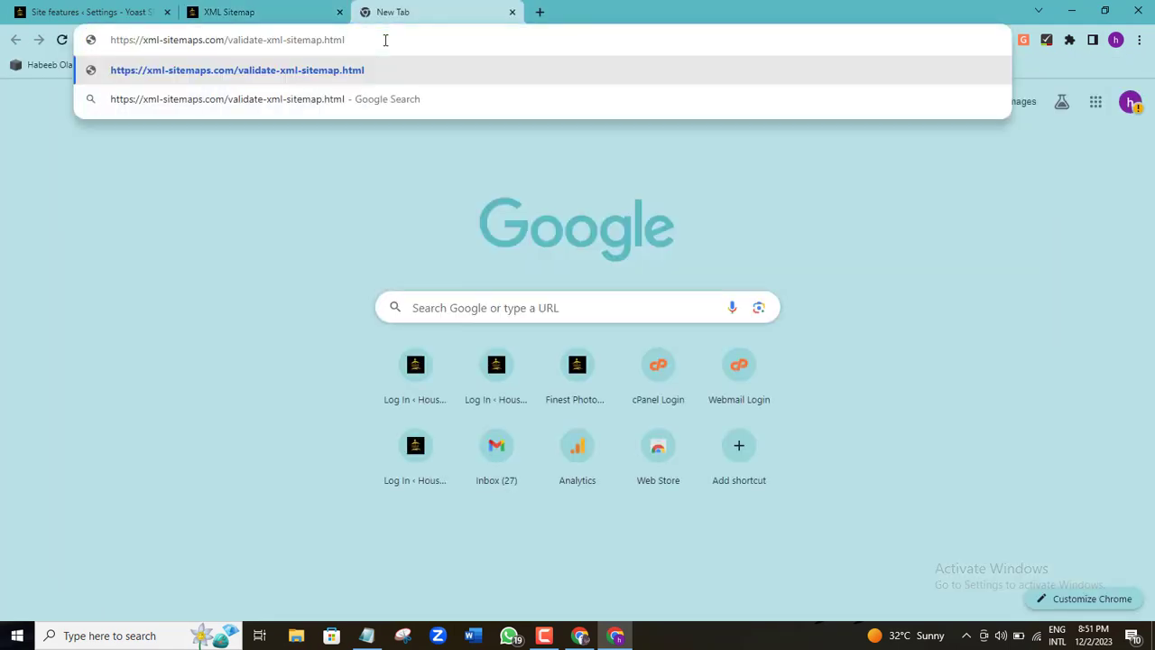
{"action": "key", "text": "Return"}
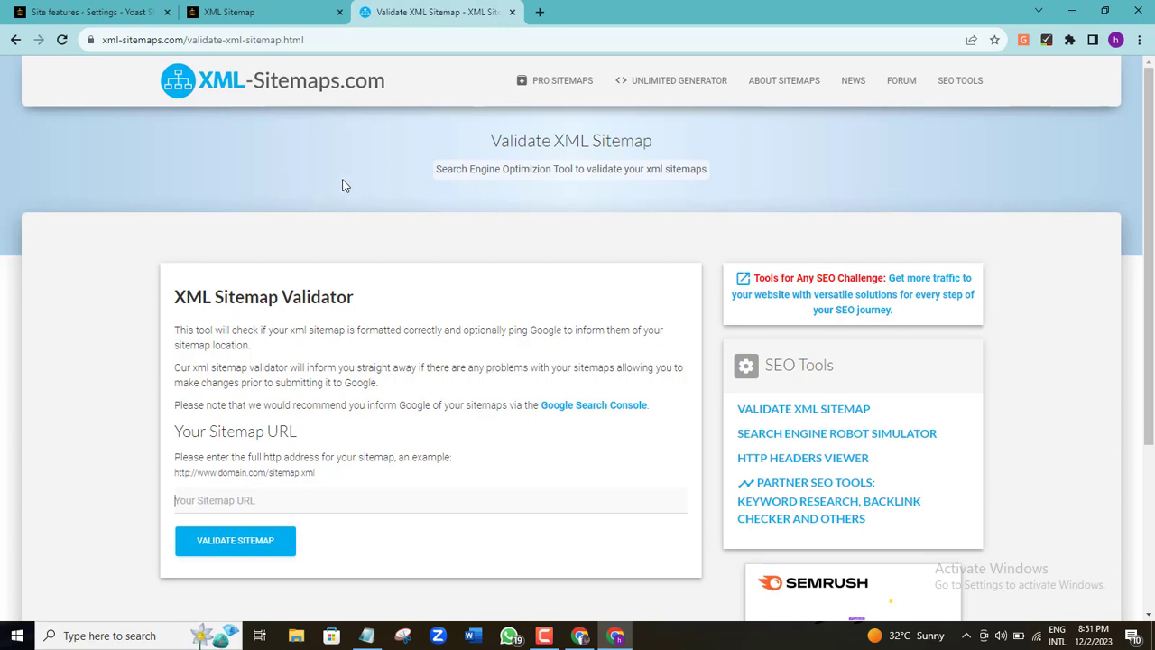
Copy the page-sitemap.xml link, paste it into Your Sitemap URL, and validate it.
{"action": "left_click", "coordinate": [266, 9]}
{"action": "left_click_drag", "start_coordinate": [380, 188], "coordinate": [219, 190]}
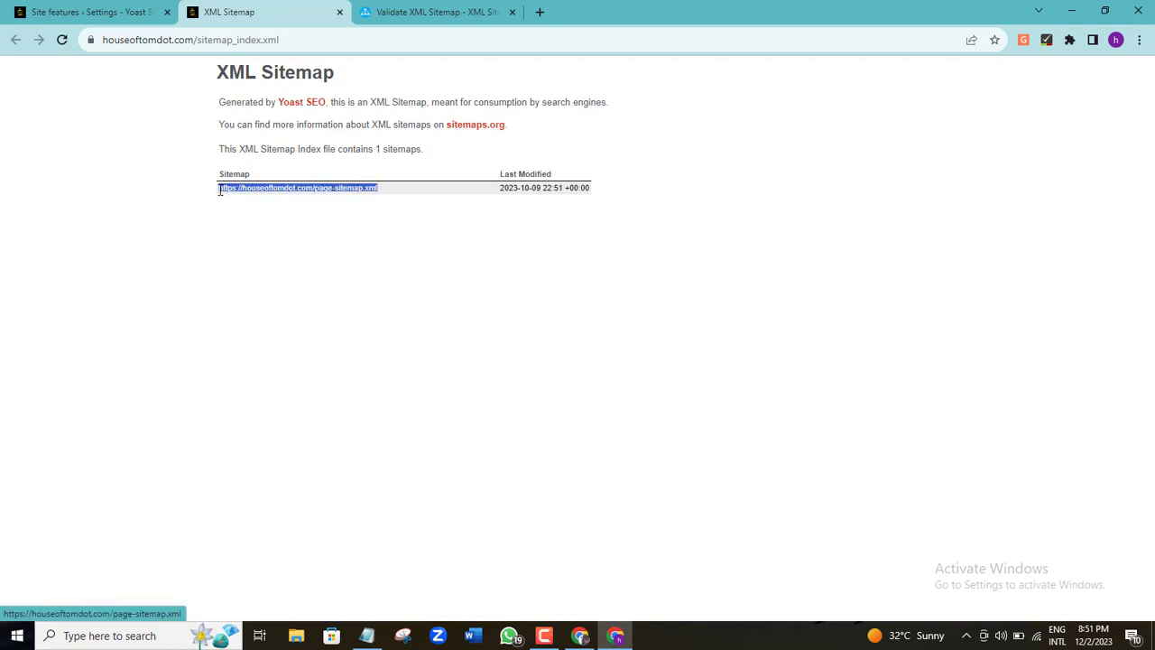
{"action": "right_click", "coordinate": [220, 191]}
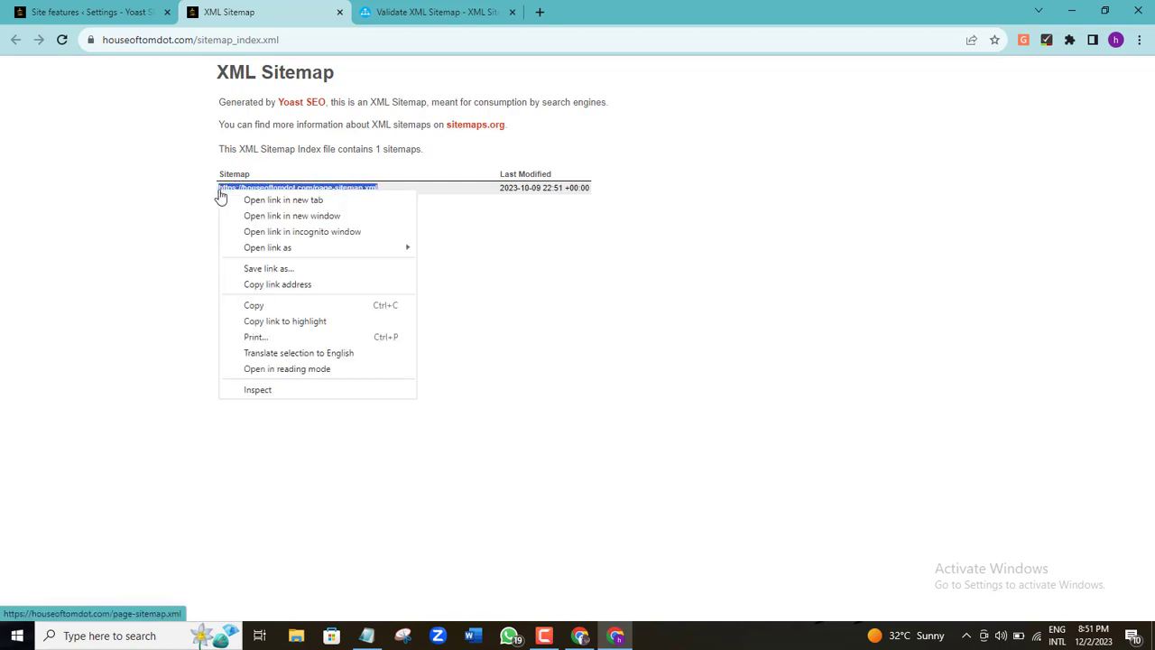
{"action": "left_click", "coordinate": [272, 310]}
{"action": "left_click", "coordinate": [425, 12]}
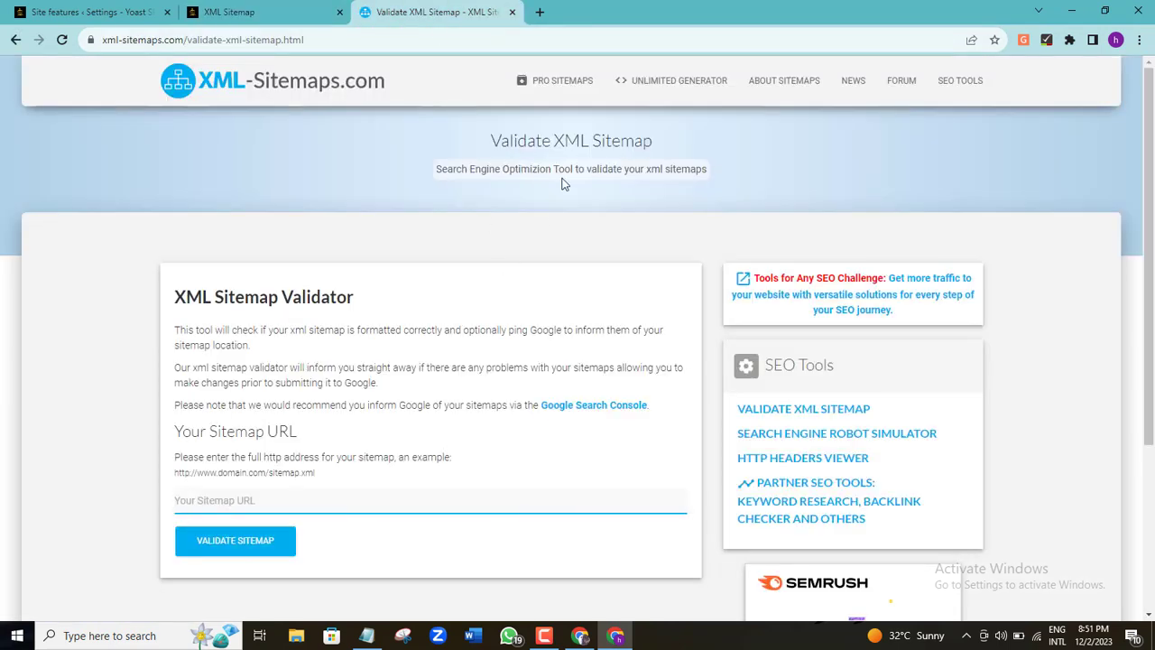
{"action": "scroll", "coordinate": [578, 297], "scroll_direction": "down", "scroll_amount": 2}
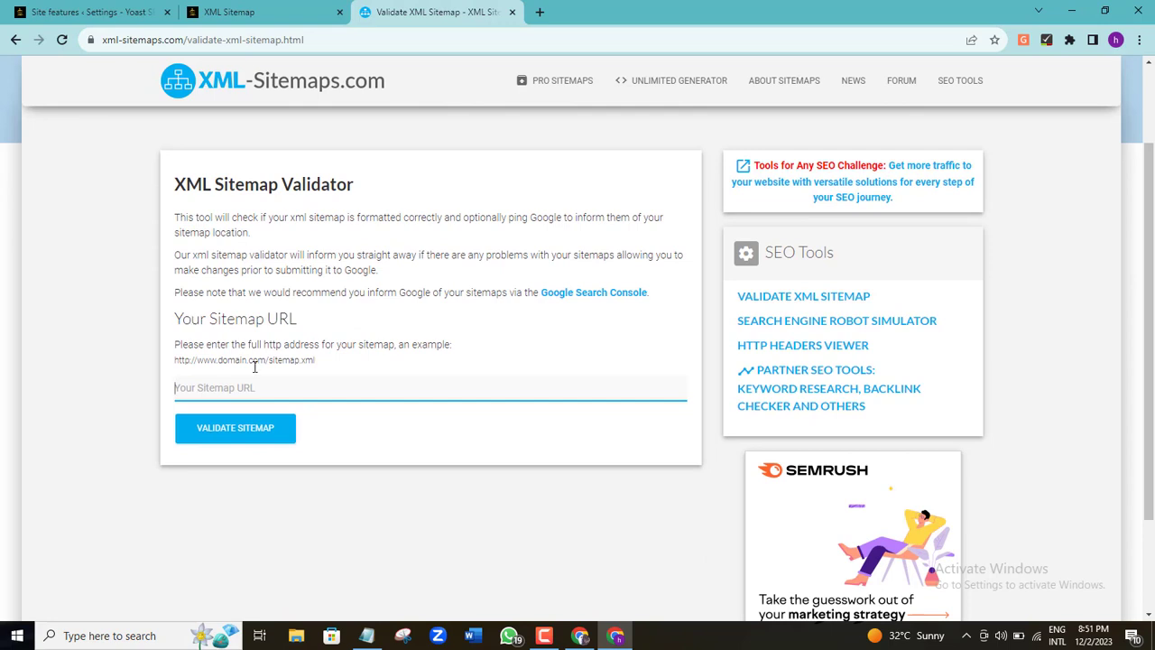
{"action": "right_click", "coordinate": [219, 389]}
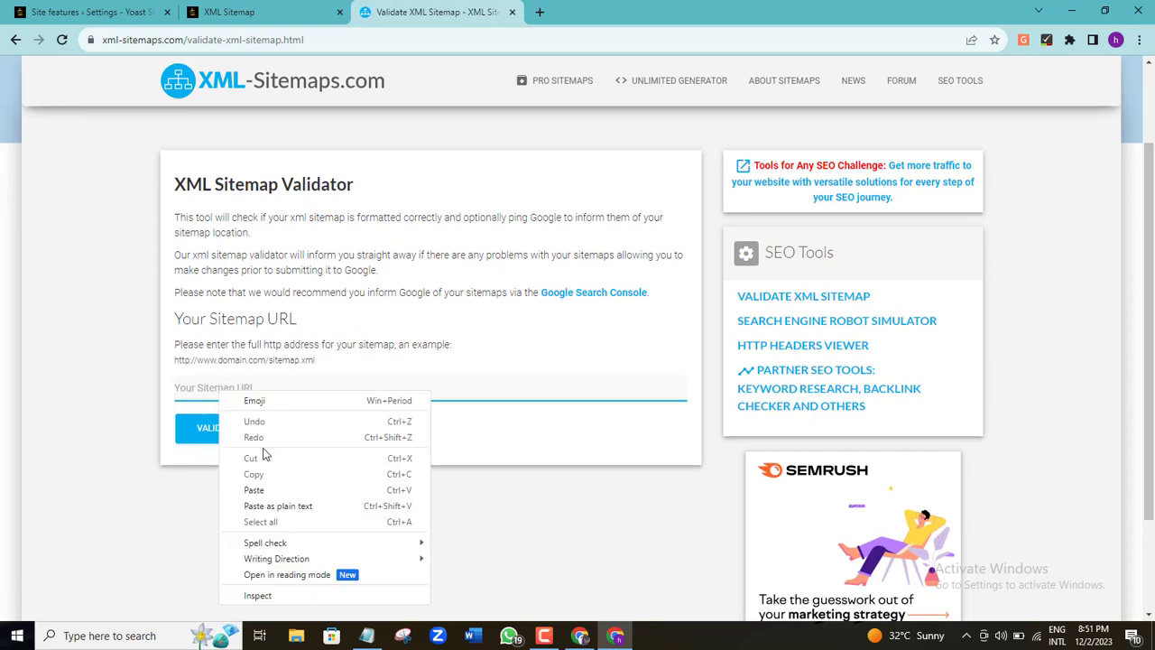
{"action": "left_click", "coordinate": [257, 489]}
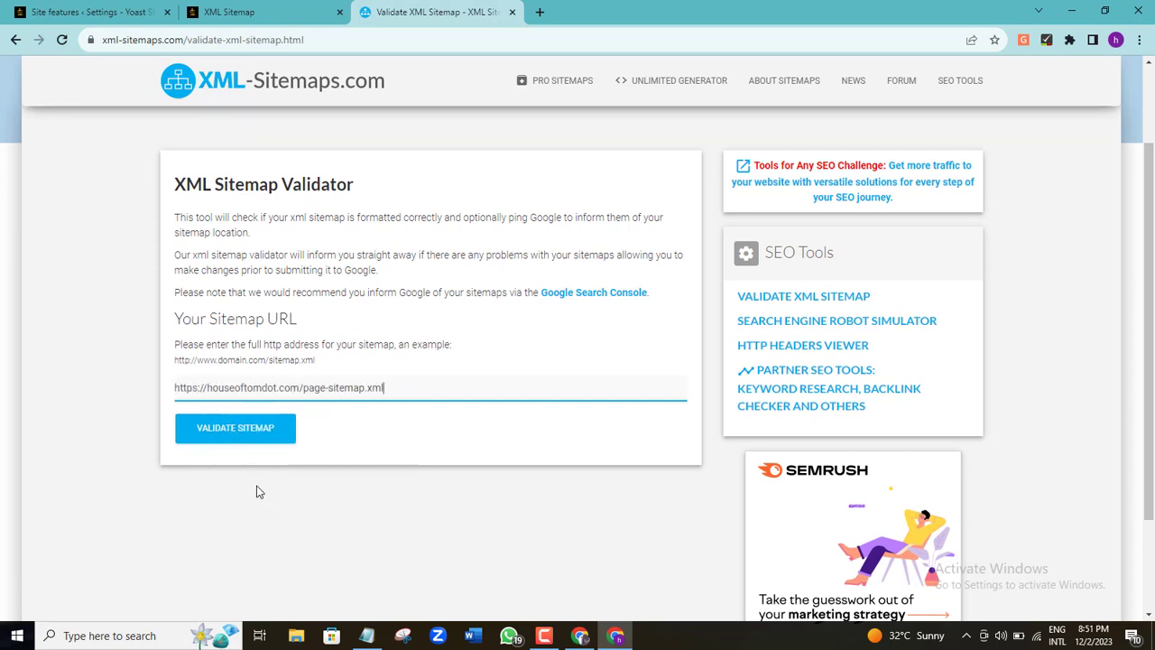
{"action": "left_click", "coordinate": [236, 429]}
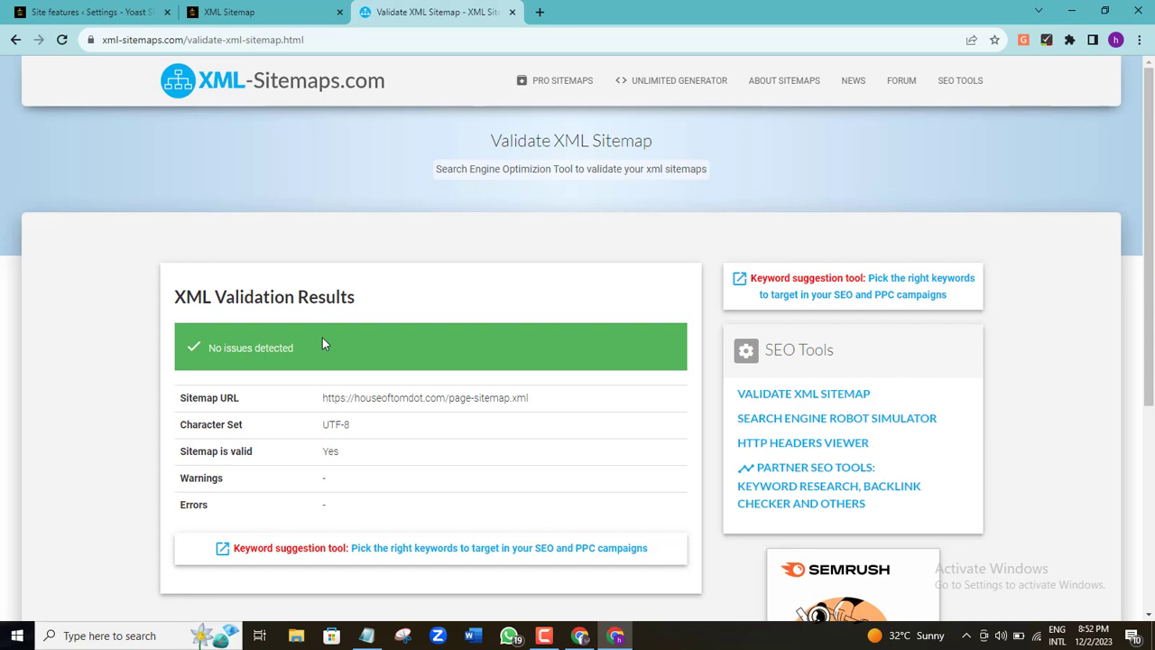
Load Google Search Console in a new tab, open its Sitemaps report, then return to the sitemap index.
{"action": "left_click", "coordinate": [540, 11]}
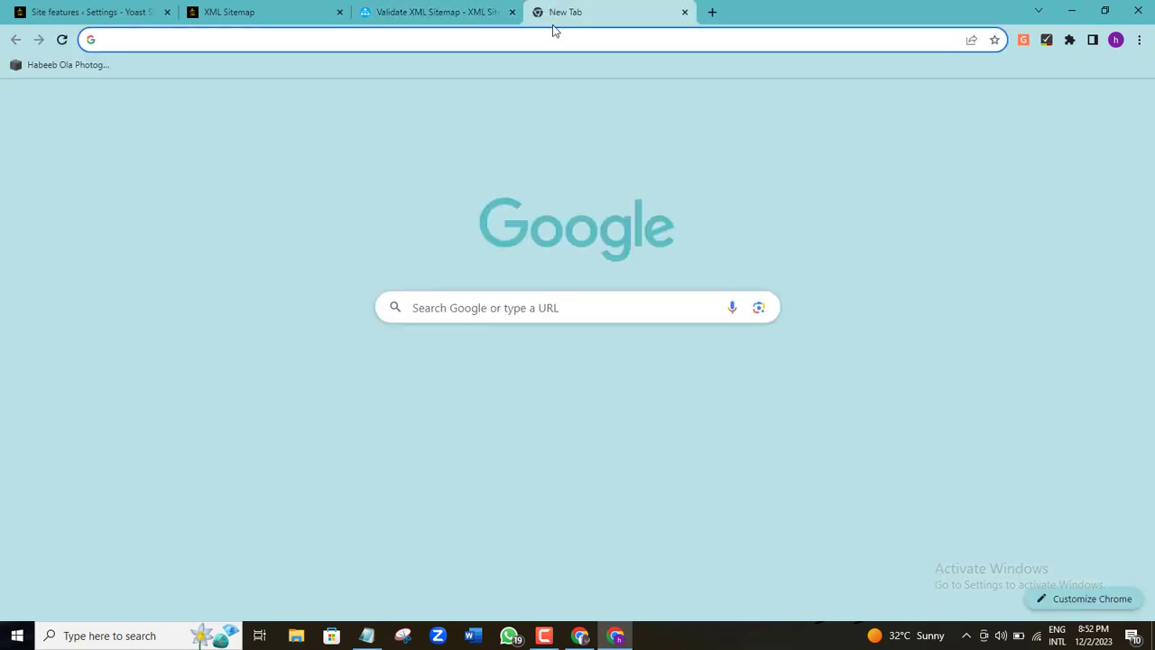
{"action": "left_click", "coordinate": [684, 12]}
{"action": "left_click", "coordinate": [540, 12]}
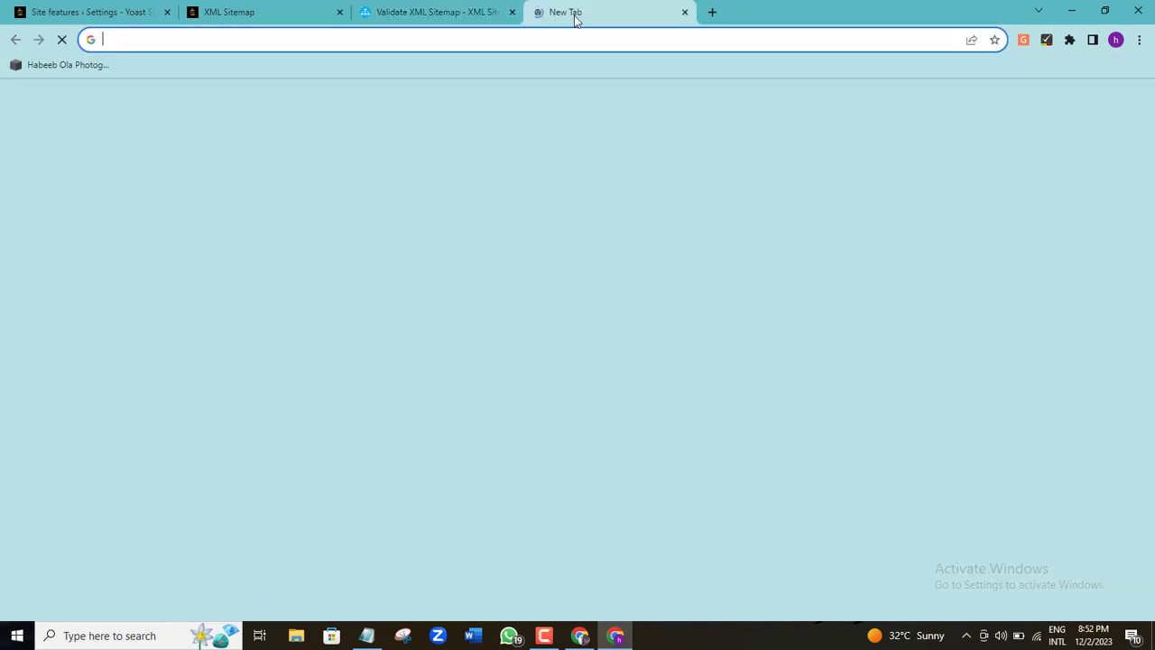
{"action": "left_click", "coordinate": [555, 40]}
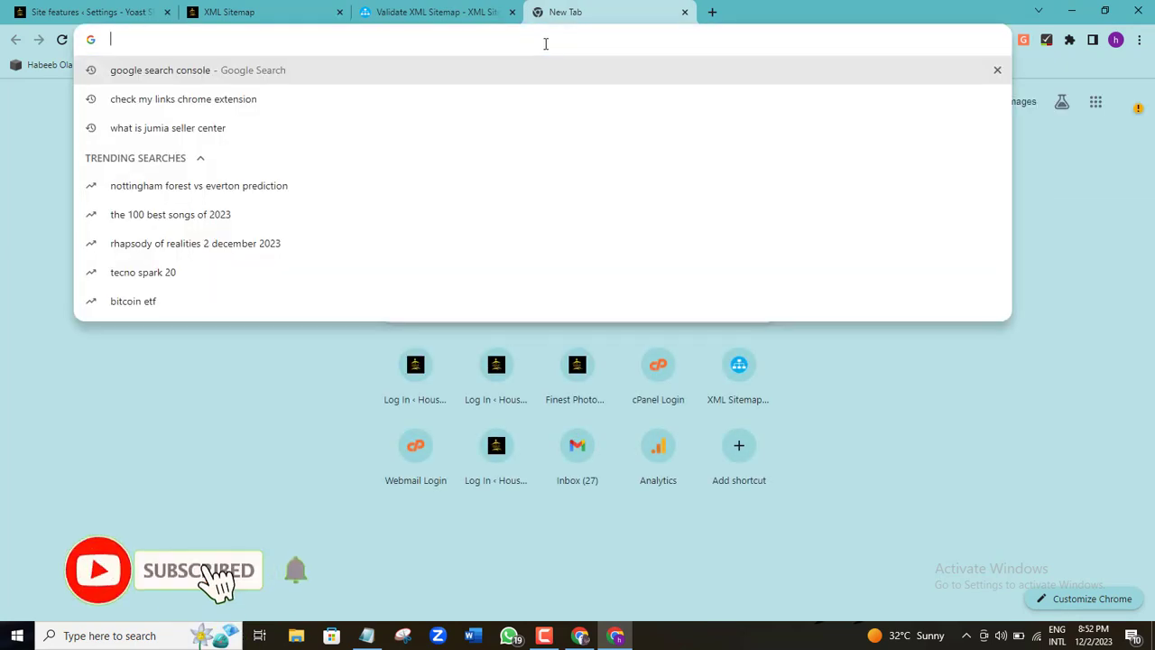
{"action": "key", "text": "ctrl+v"}
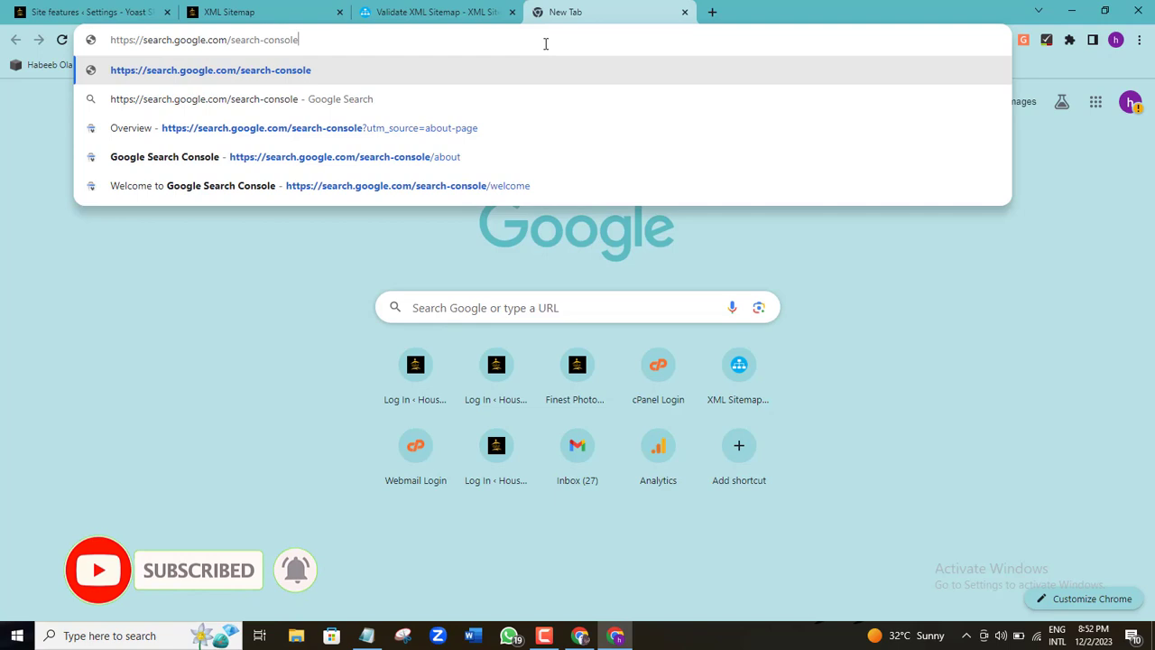
{"action": "key", "text": "Return"}
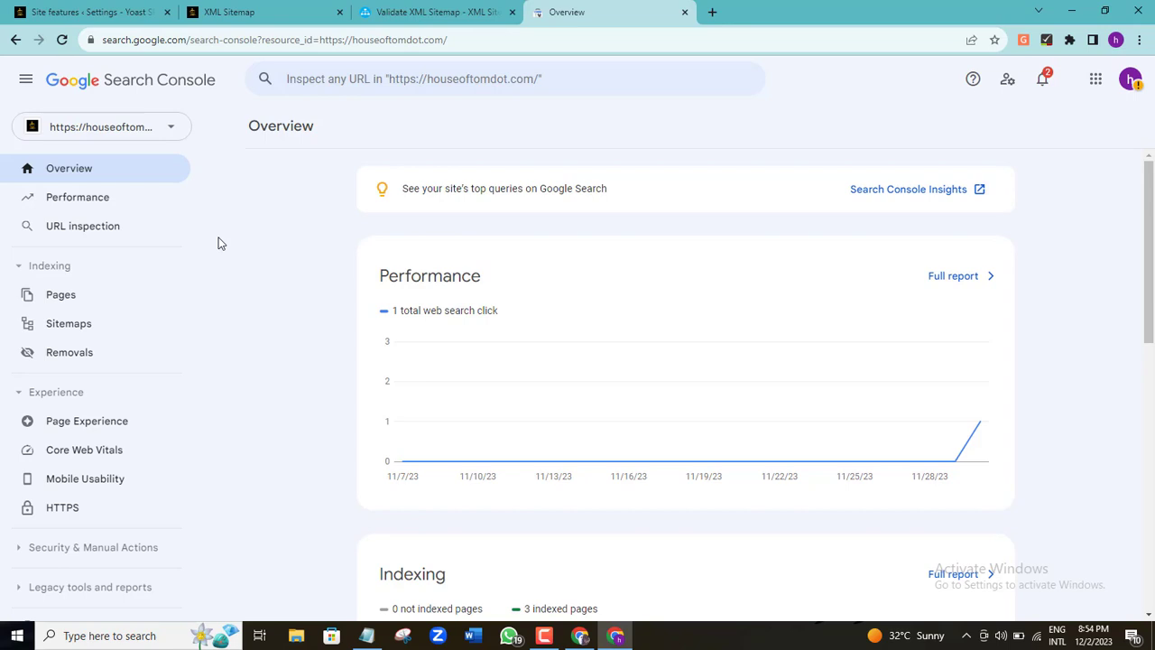
{"action": "left_click", "coordinate": [72, 329]}
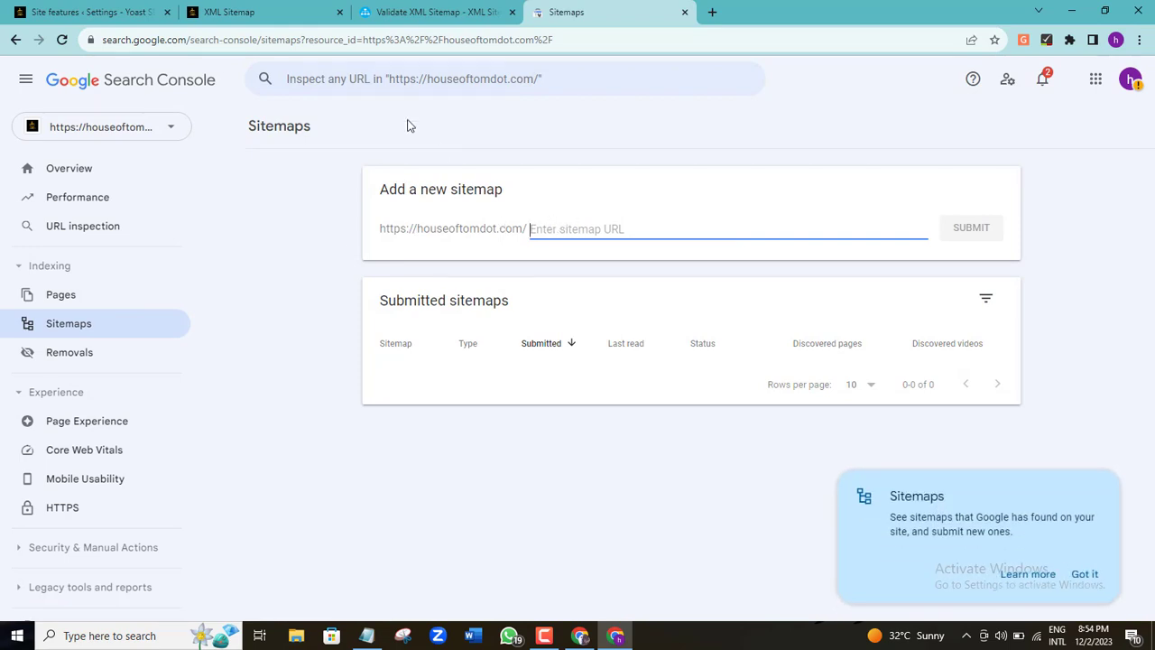
{"action": "left_click", "coordinate": [239, 12]}
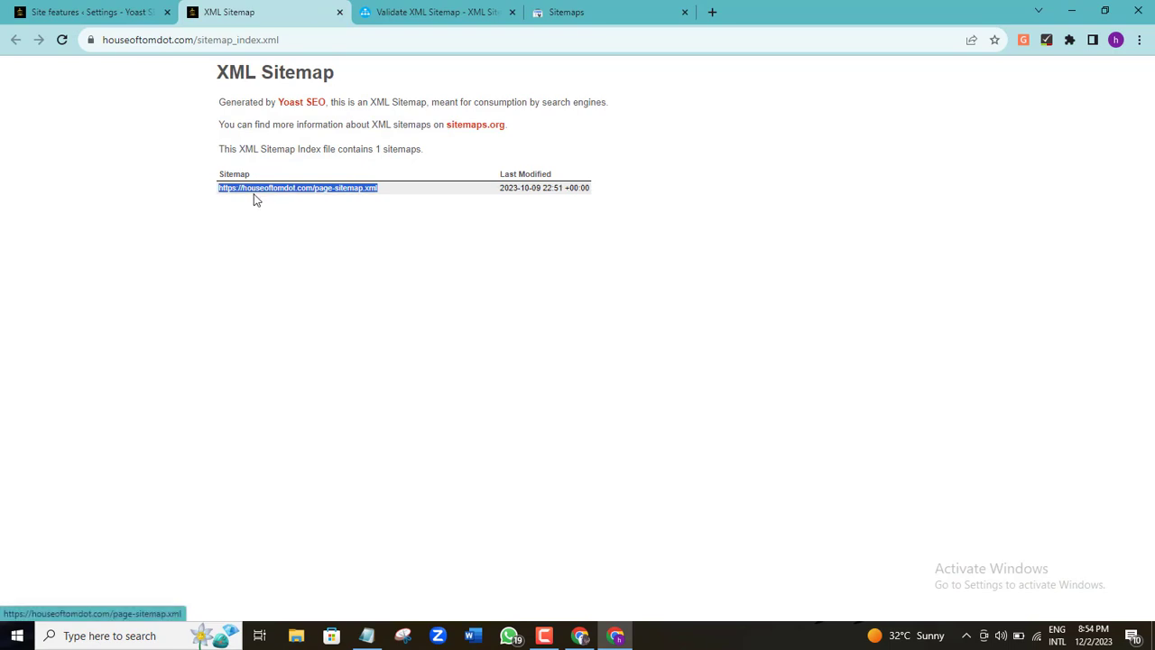
Copy the /page-sitemap.xml tail of the sitemap link and return to Search Console.
{"action": "left_click", "coordinate": [386, 205]}
{"action": "left_click_drag", "start_coordinate": [384, 186], "coordinate": [275, 223]}
{"action": "key", "text": "ctrl+c"}
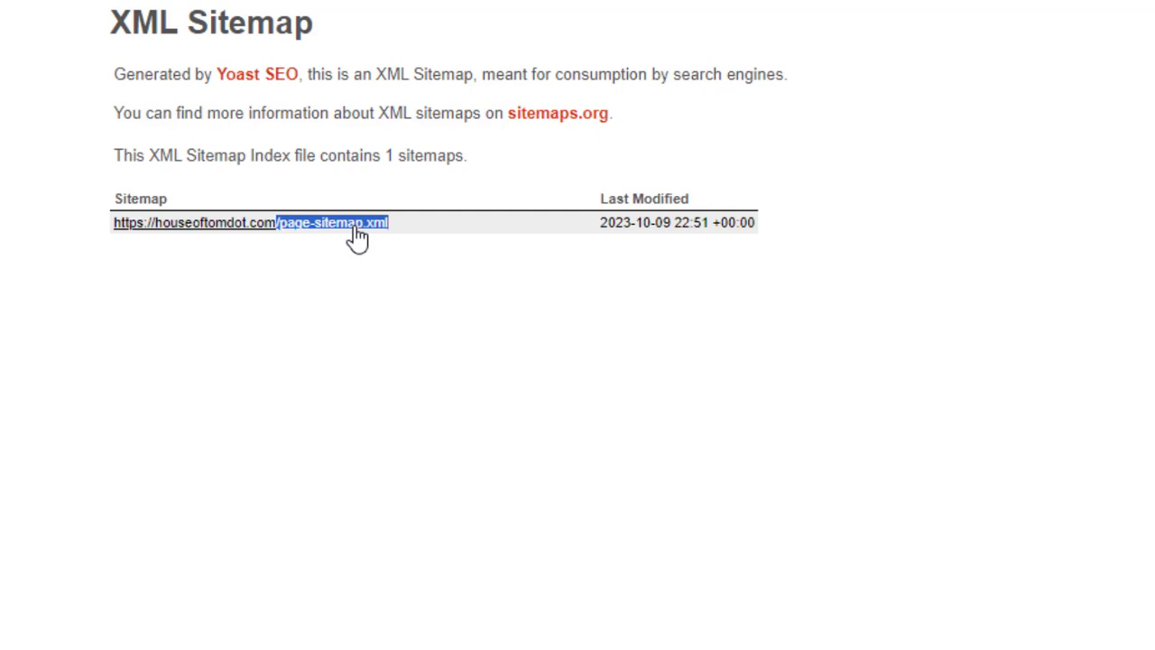
{"action": "right_click", "coordinate": [359, 235]}
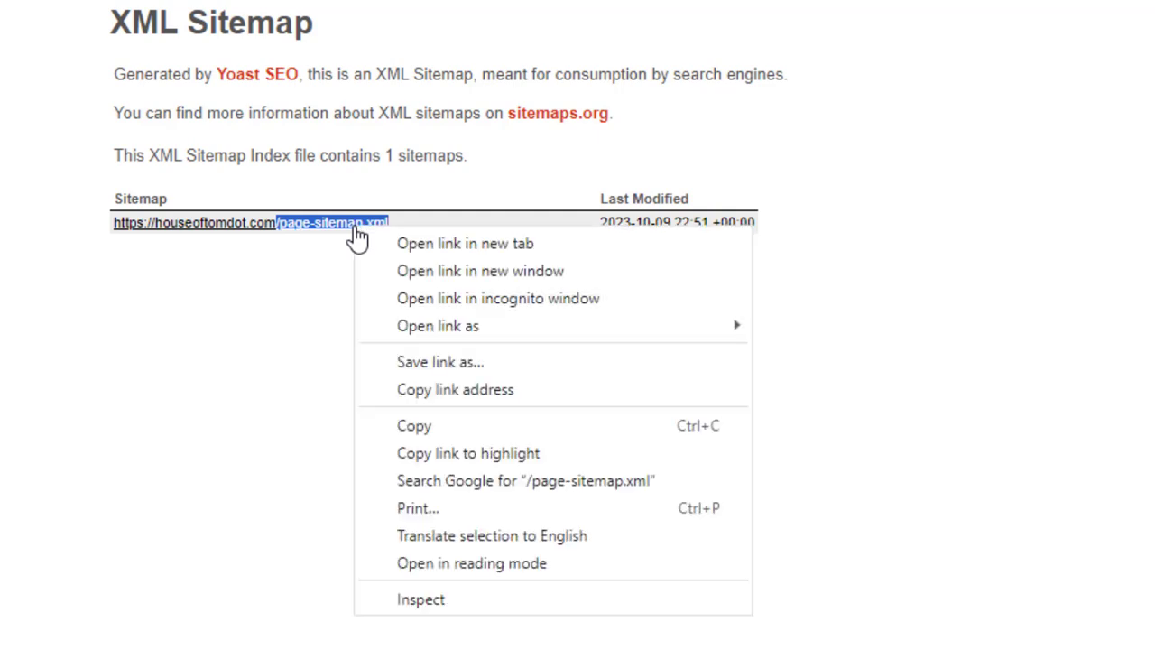
{"action": "left_click", "coordinate": [427, 424]}
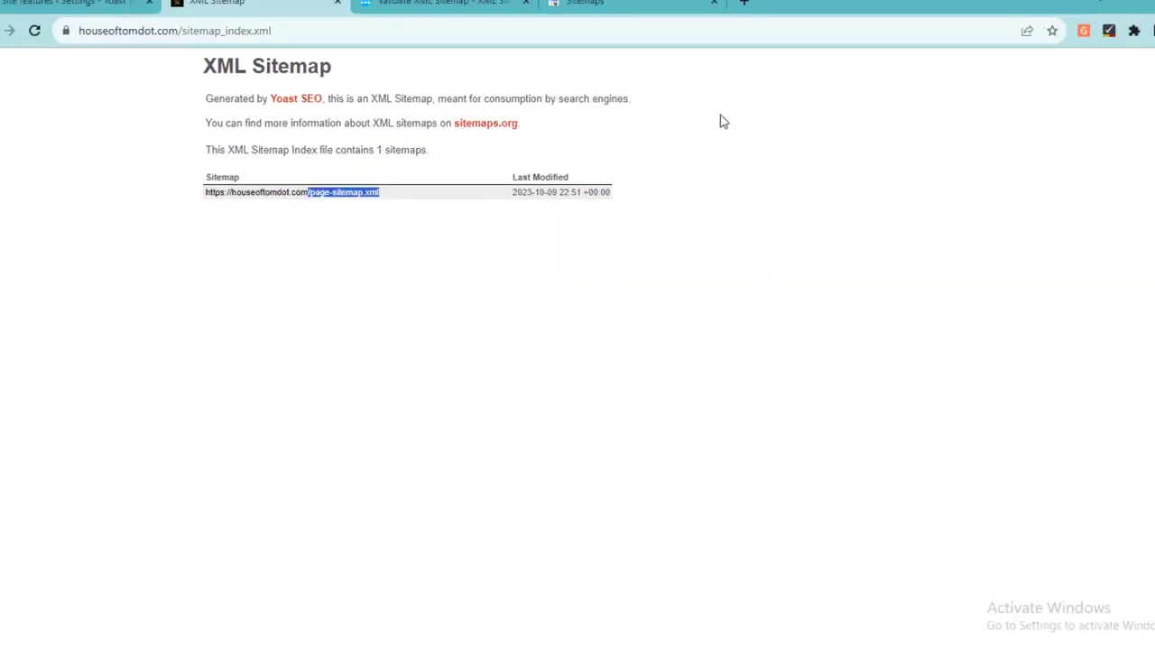
{"action": "left_click", "coordinate": [444, 2]}
{"action": "left_click", "coordinate": [596, 2]}
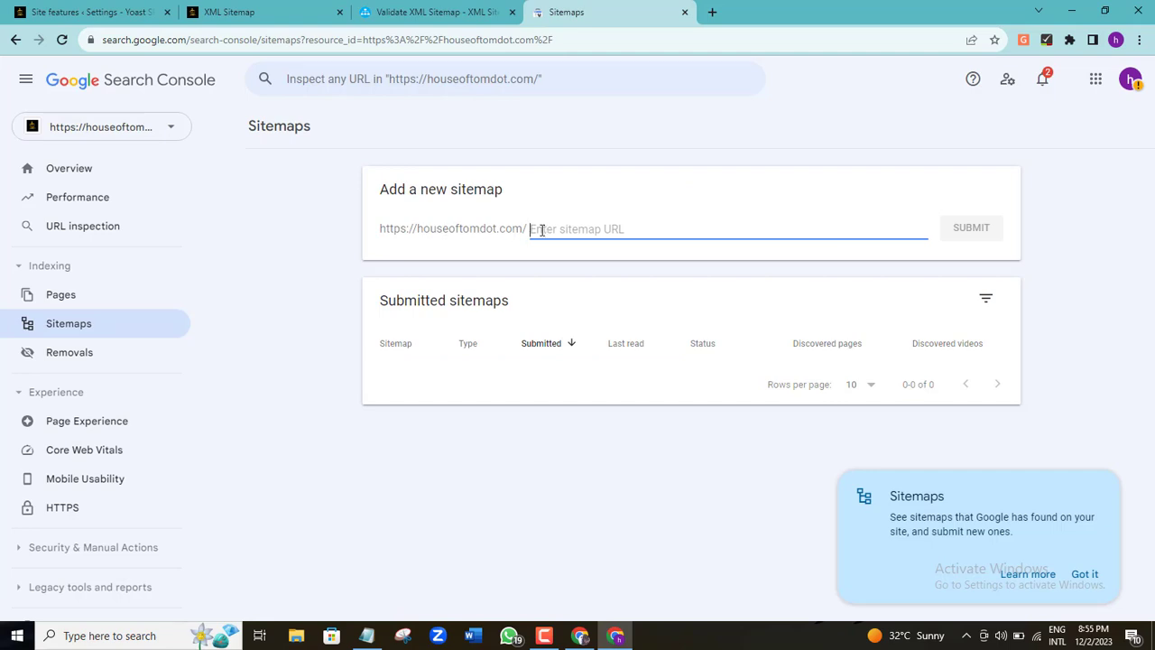
Submit /page-sitemap.xml as a new sitemap and dismiss the success dialog.
{"action": "key", "text": "ctrl+v"}
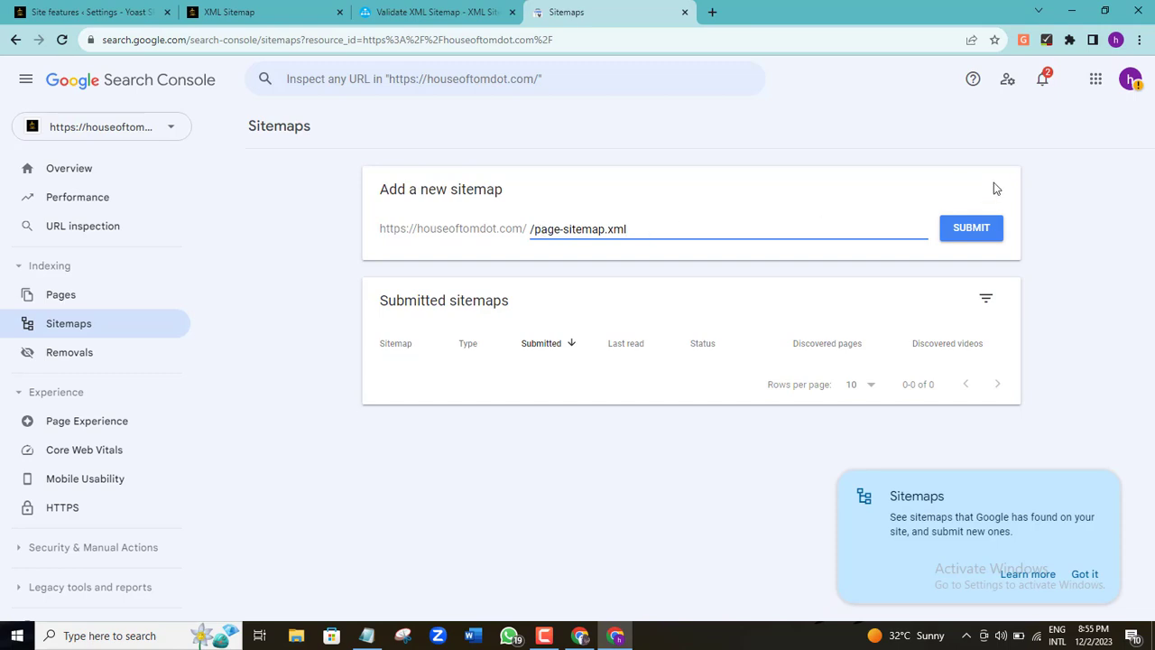
{"action": "left_click", "coordinate": [982, 231]}
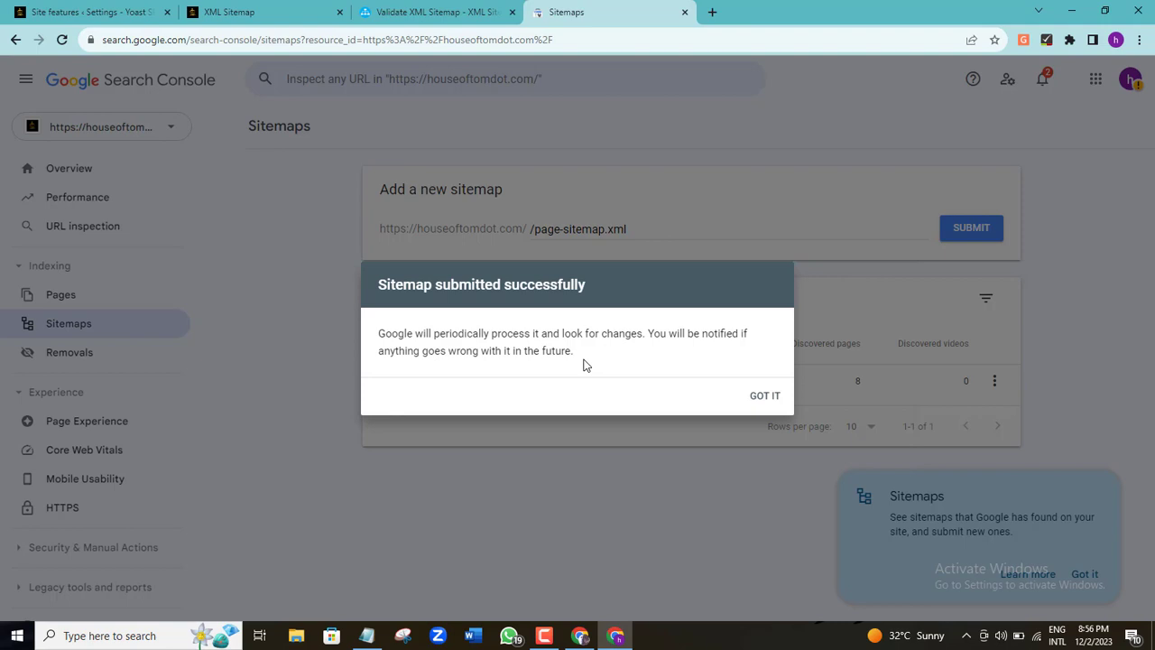
{"action": "left_click", "coordinate": [766, 404]}
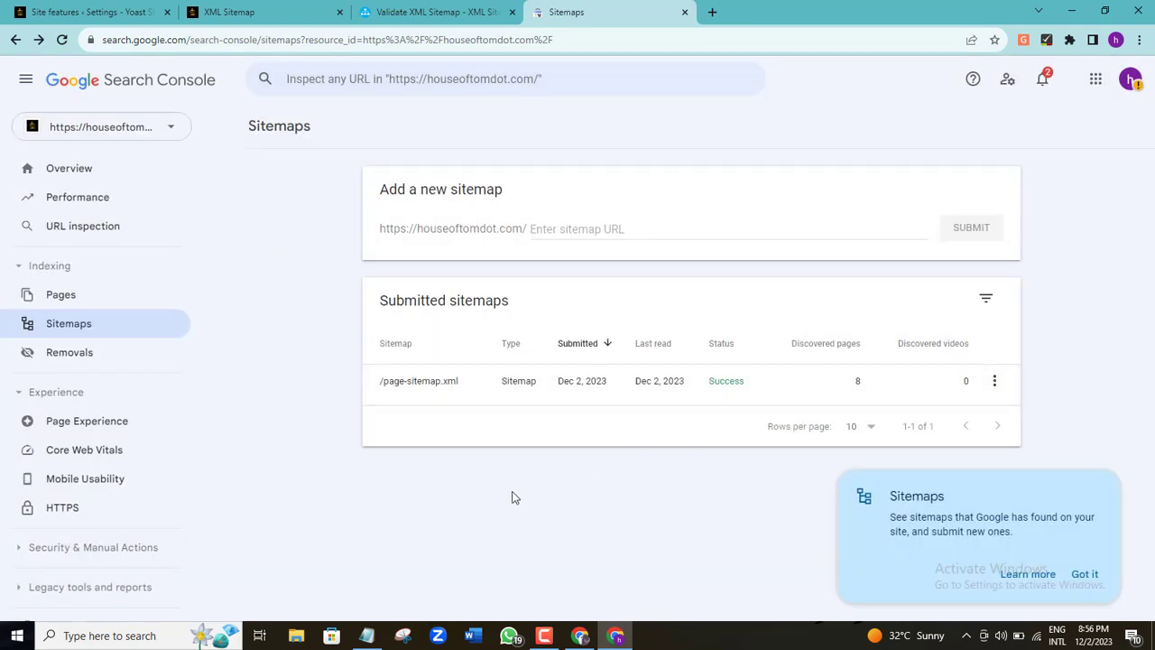